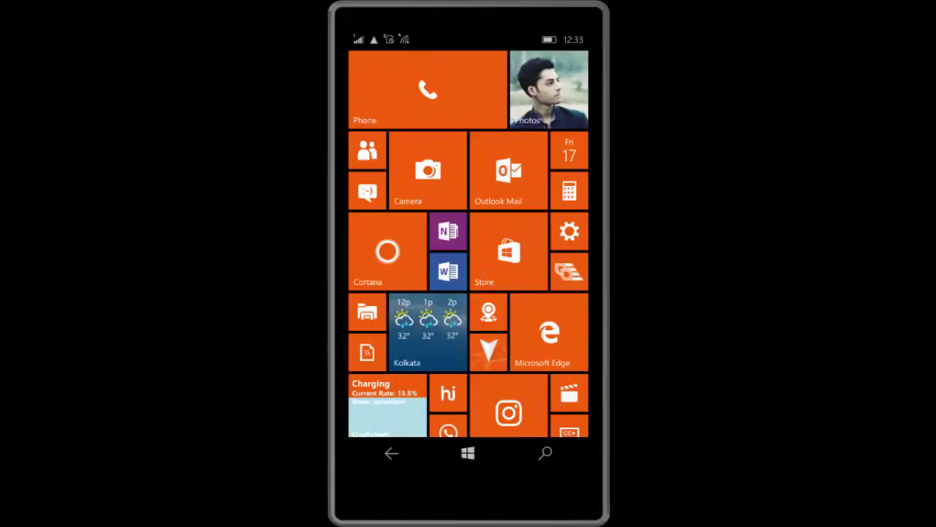
In Storage settings, set 'New apps will save to' to SD Card (D:) and apply
{"action": "scroll", "coordinate": [468, 244], "scroll_direction": "right", "scroll_amount": 5}
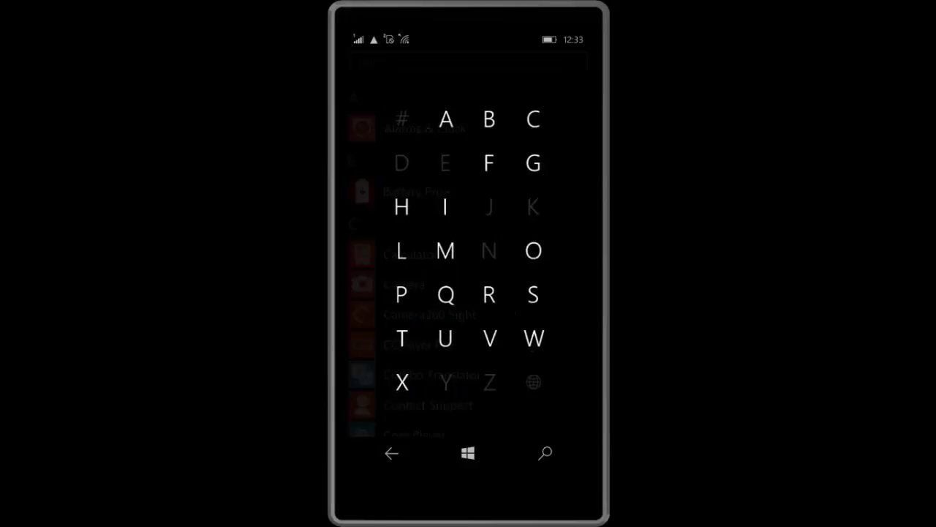
{"action": "left_click", "coordinate": [533, 294]}
{"action": "left_click_drag", "start_coordinate": [544, 357], "coordinate": [535, 309]}
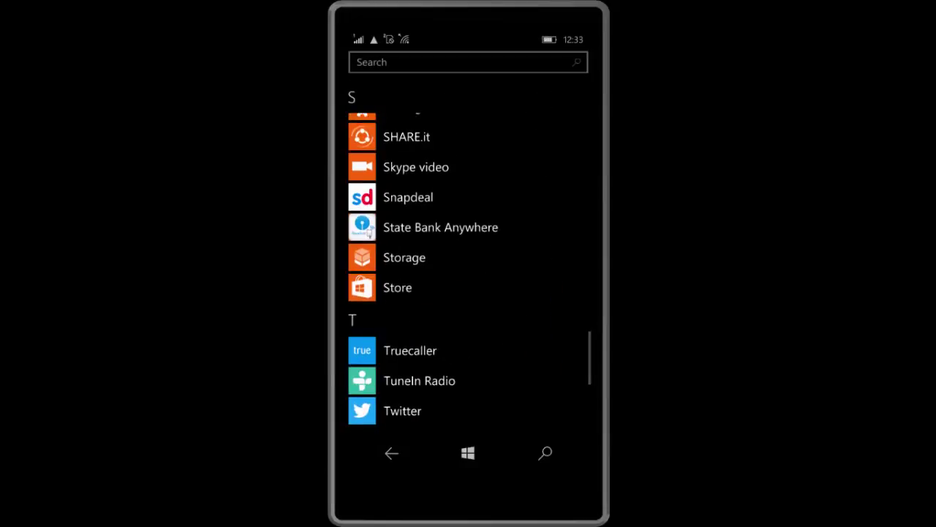
{"action": "left_click_drag", "start_coordinate": [460, 255], "coordinate": [476, 220]}
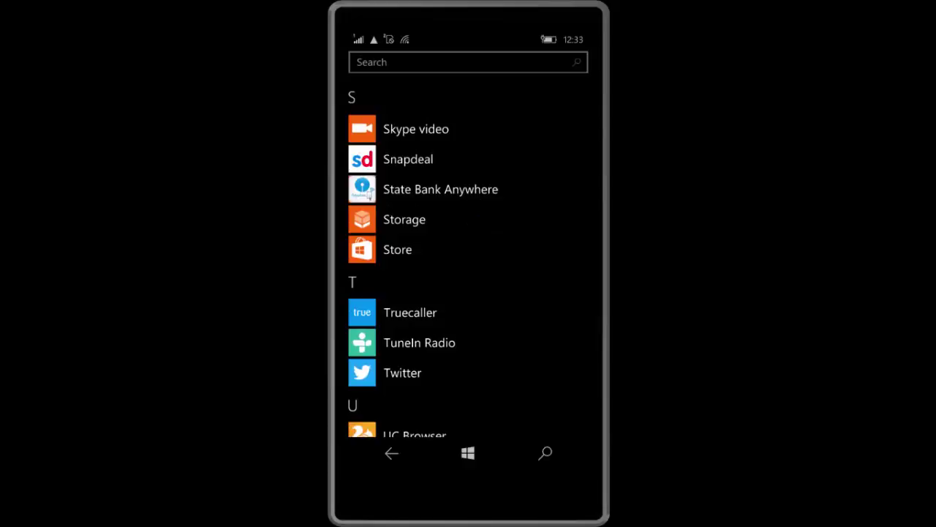
{"action": "left_click", "coordinate": [405, 220]}
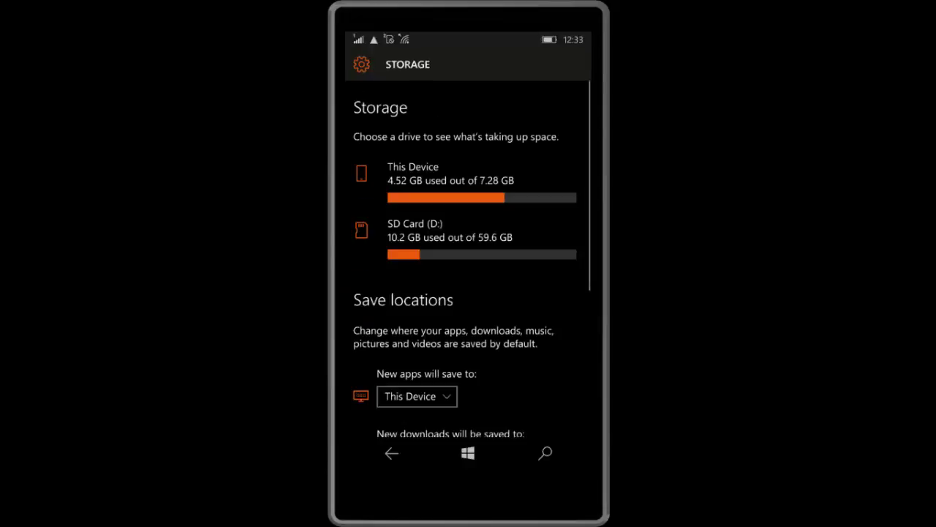
{"action": "left_click_drag", "start_coordinate": [534, 323], "coordinate": [537, 213]}
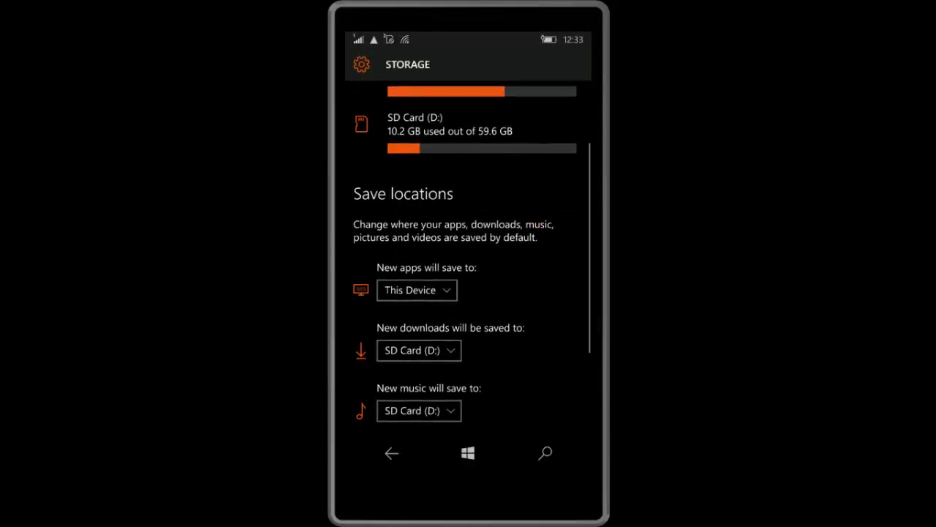
{"action": "left_click_drag", "start_coordinate": [491, 293], "coordinate": [491, 257]}
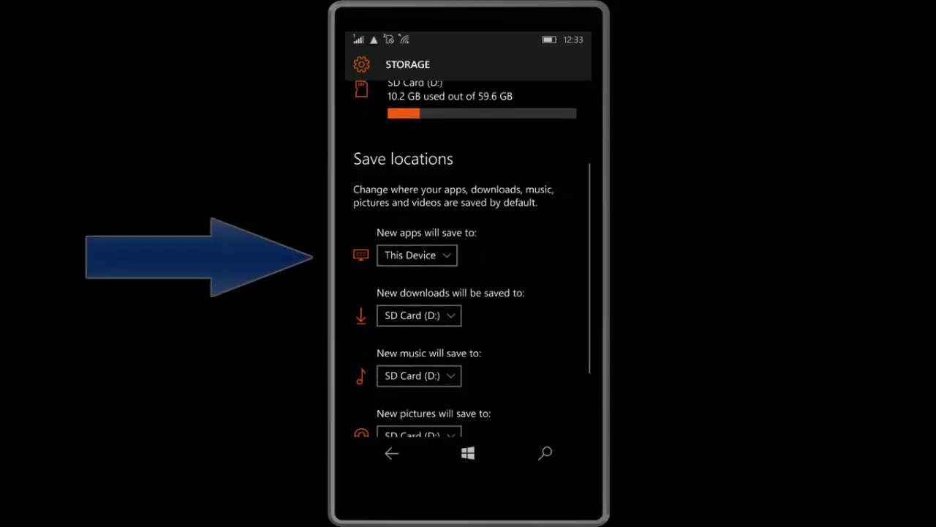
{"action": "left_click", "coordinate": [417, 255]}
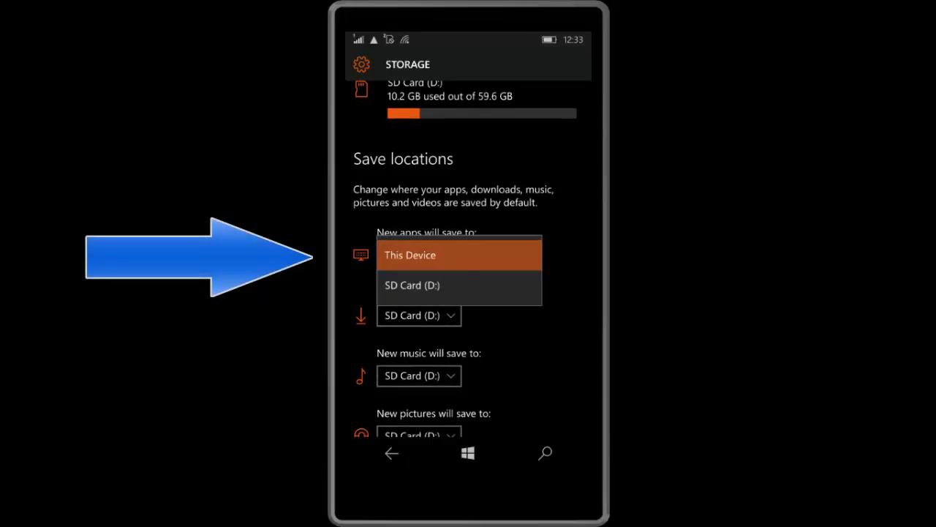
{"action": "left_click", "coordinate": [411, 285]}
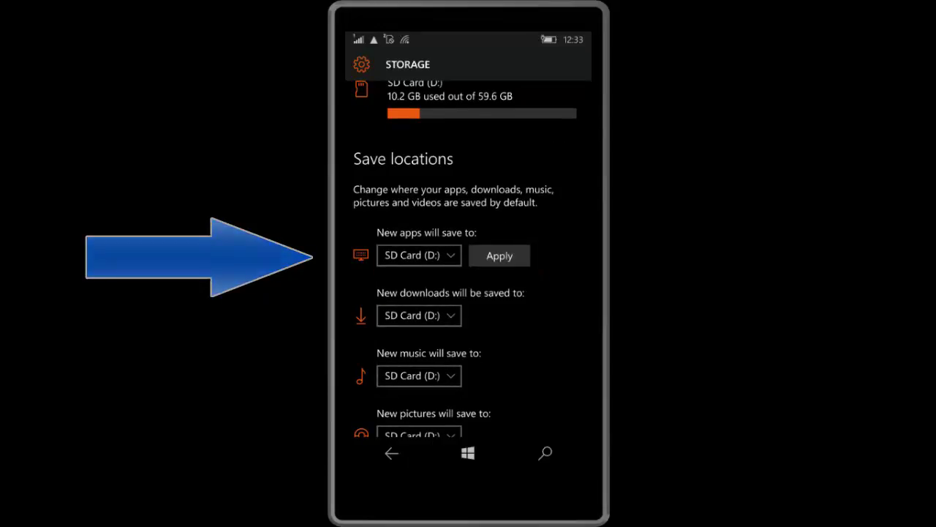
{"action": "left_click", "coordinate": [500, 255]}
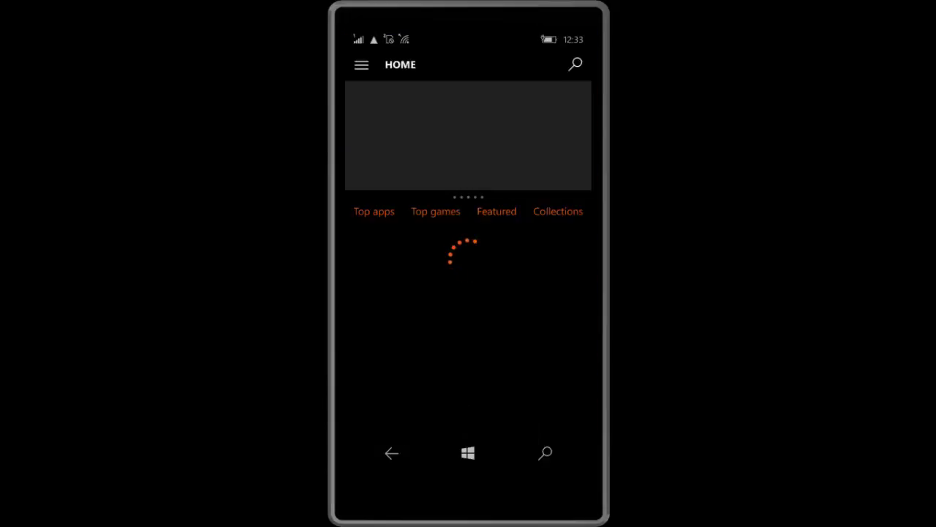
Search the Store for 'real man' and open the Real Manager app page
{"action": "left_click", "coordinate": [576, 65]}
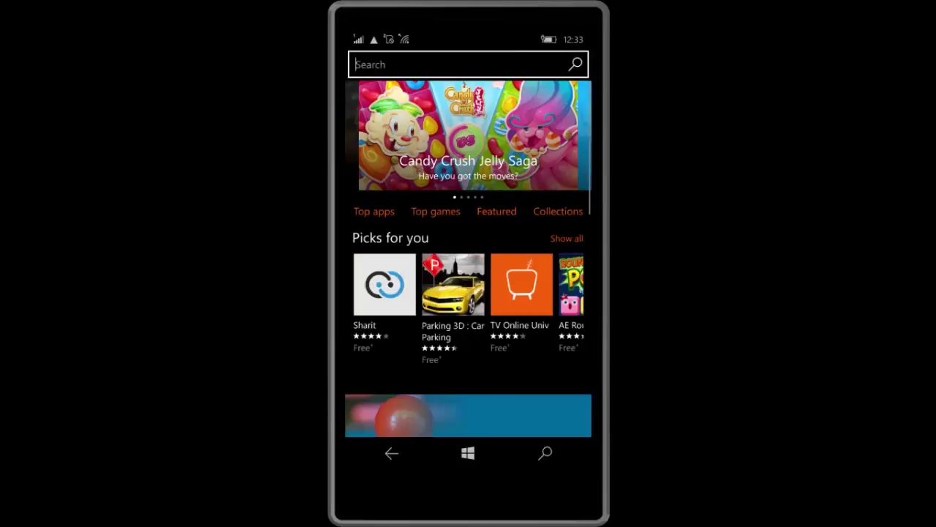
{"action": "left_click", "coordinate": [492, 59]}
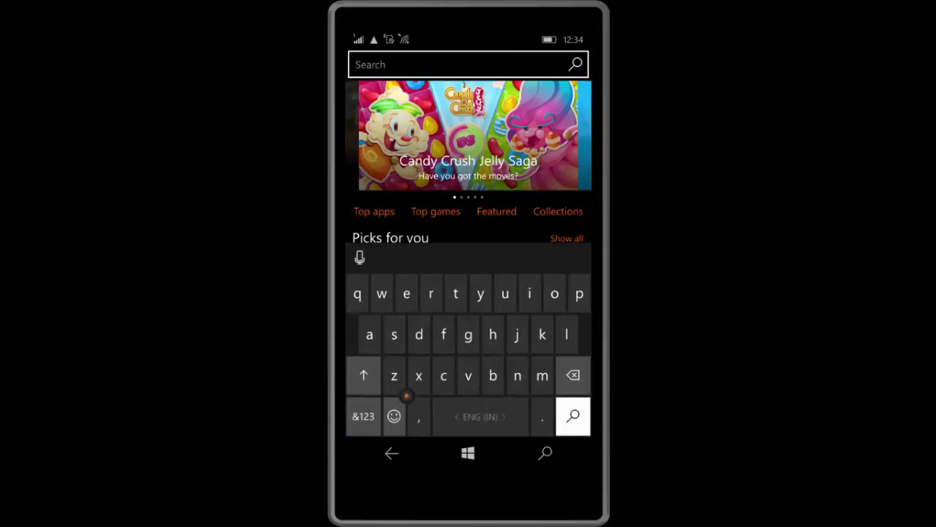
{"action": "left_click", "coordinate": [431, 294]}
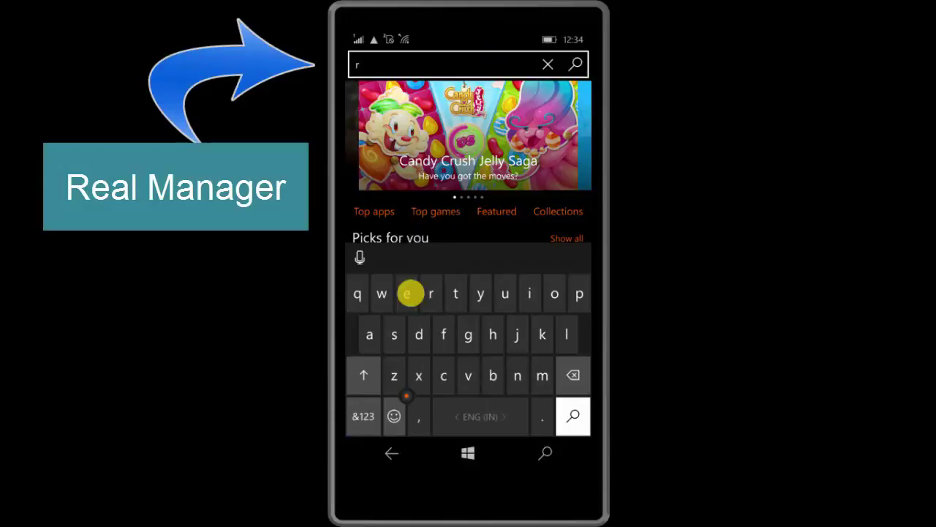
{"action": "left_click", "coordinate": [410, 293]}
{"action": "left_click", "coordinate": [370, 334]}
{"action": "left_click", "coordinate": [566, 334]}
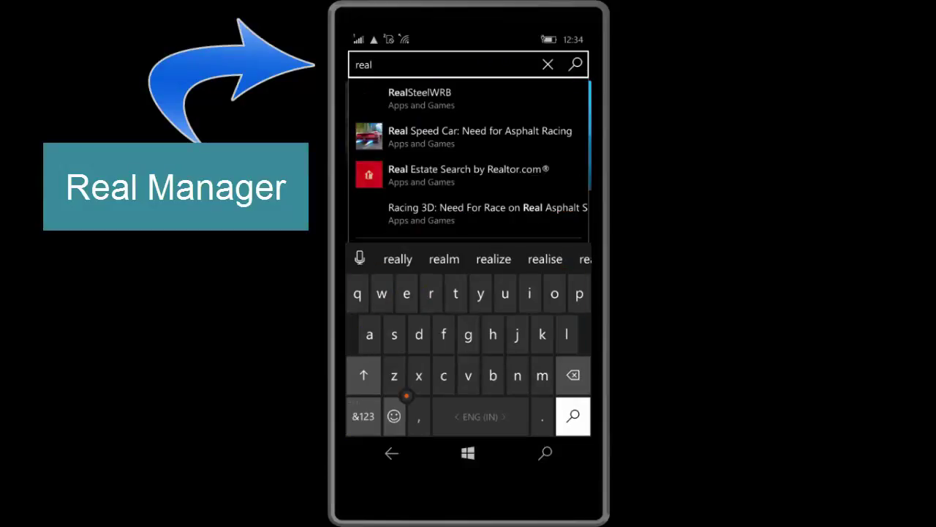
{"action": "left_click", "coordinate": [479, 416]}
{"action": "left_click", "coordinate": [542, 375]}
{"action": "left_click", "coordinate": [370, 334]}
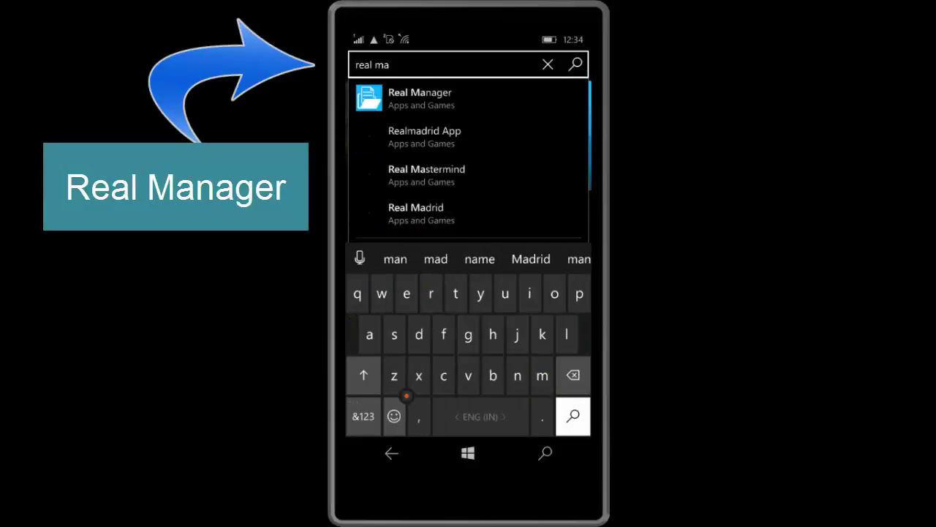
{"action": "left_click", "coordinate": [517, 376]}
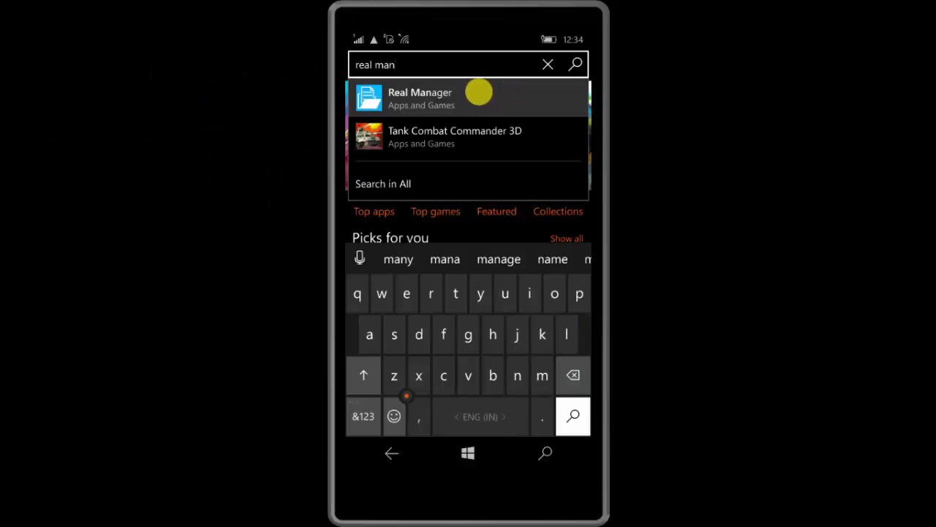
{"action": "left_click", "coordinate": [488, 92]}
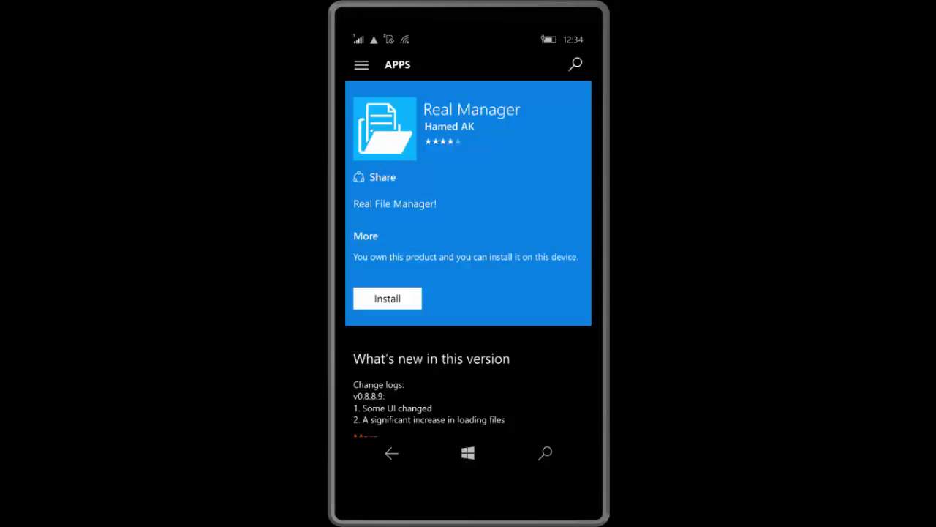
Install Real Manager from the Store
{"action": "left_click", "coordinate": [411, 293]}
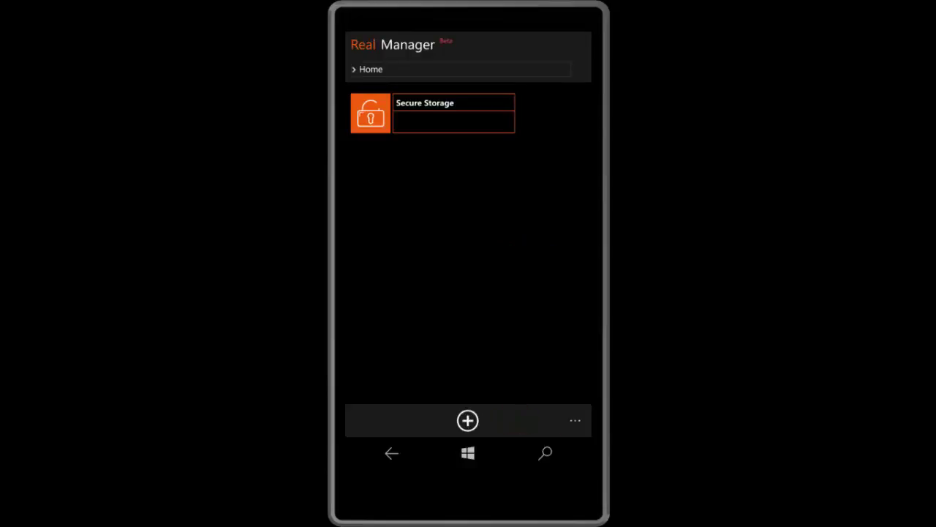
Add the ANTOR (D:) drive to Real Manager as the SD Card location
{"action": "left_click", "coordinate": [575, 419]}
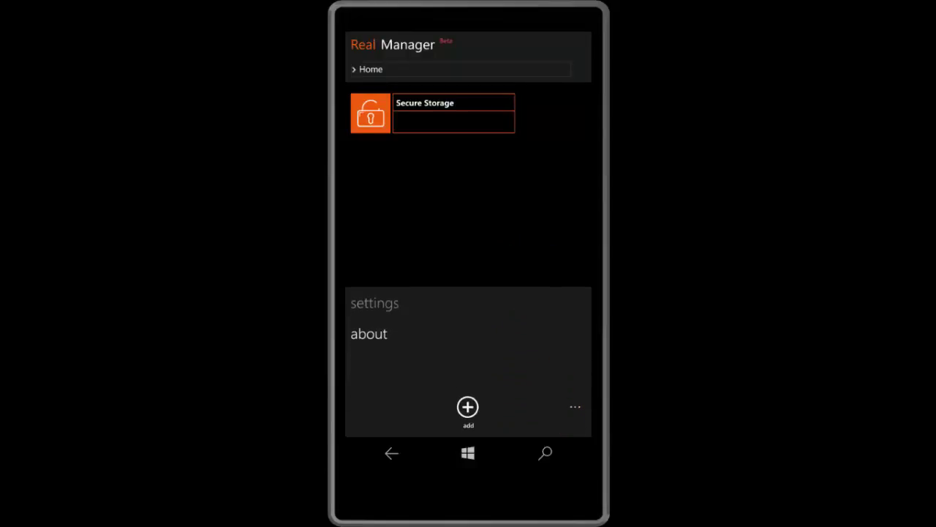
{"action": "left_click", "coordinate": [468, 407]}
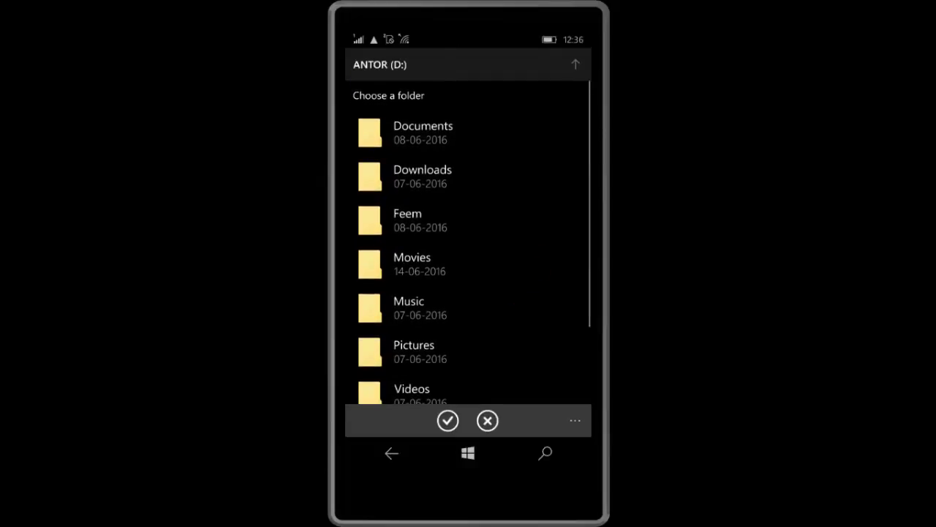
{"action": "left_click", "coordinate": [447, 420]}
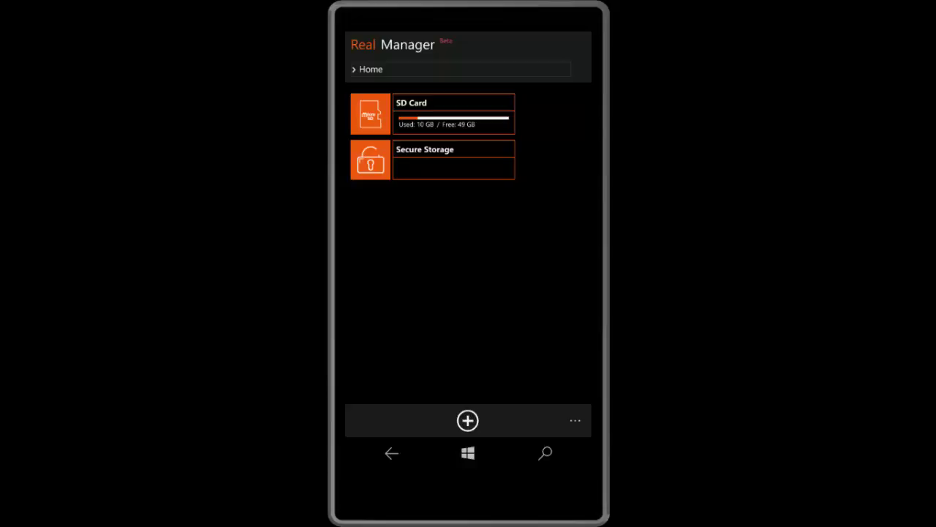
Enter and retype a numeric password for Secure Storage
{"action": "left_click", "coordinate": [431, 160]}
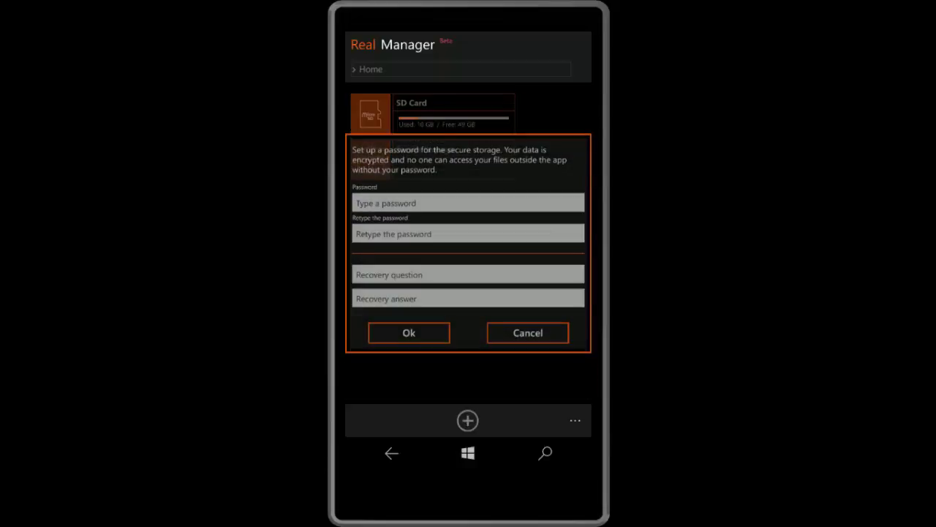
{"action": "left_click", "coordinate": [439, 203]}
{"action": "left_click", "coordinate": [362, 383]}
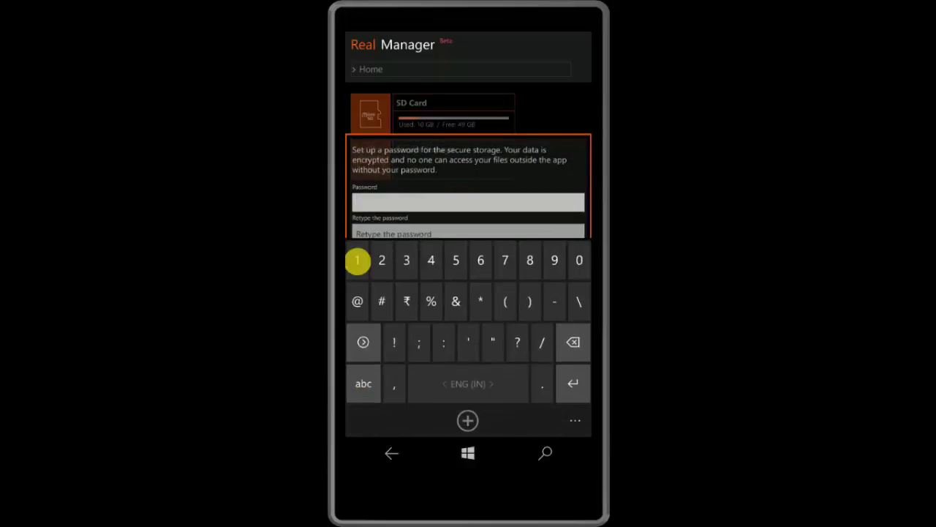
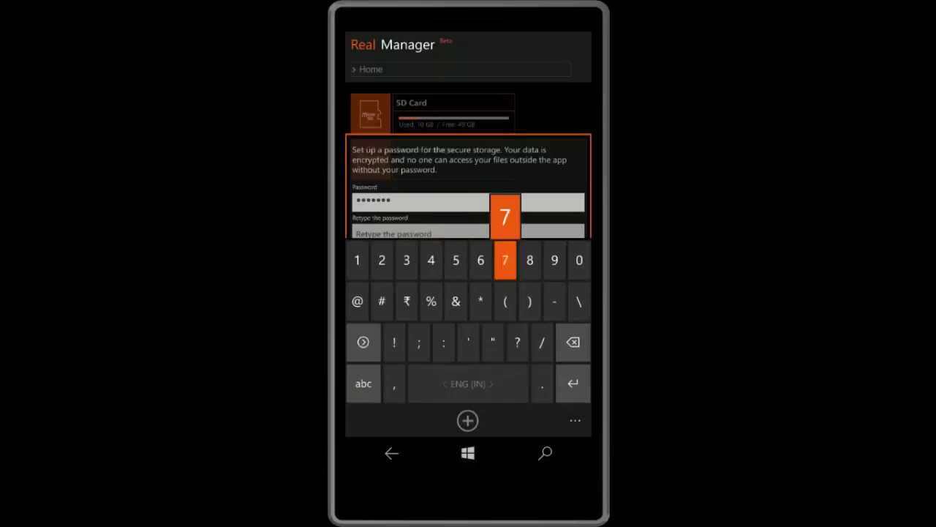
{"action": "key", "text": "Return"}
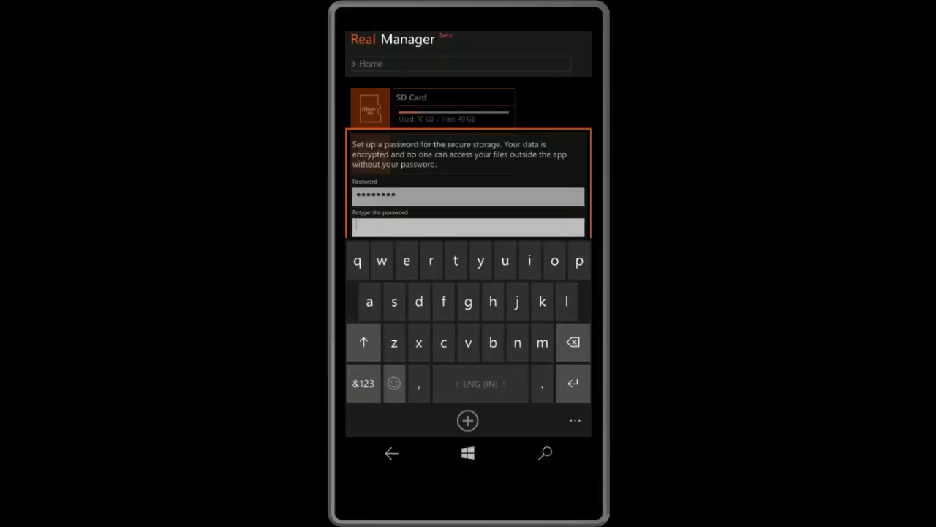
{"action": "left_click", "coordinate": [364, 383]}
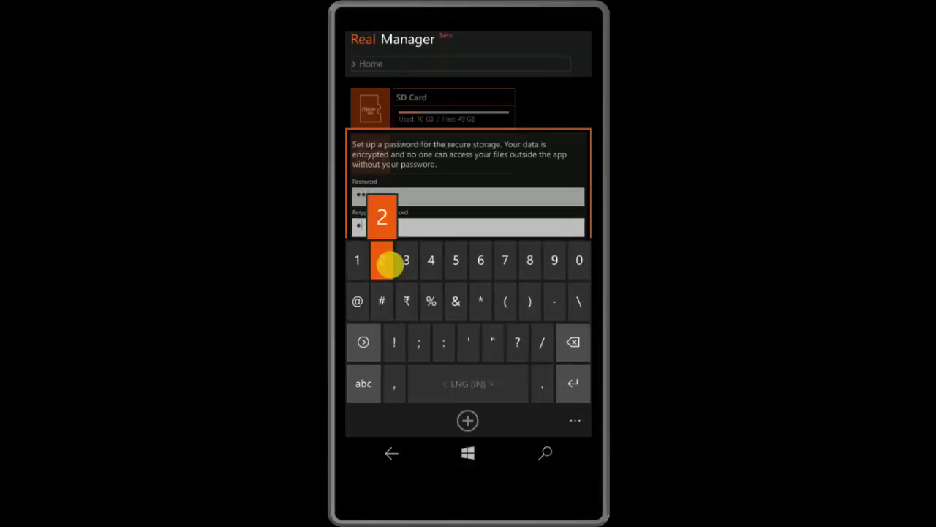
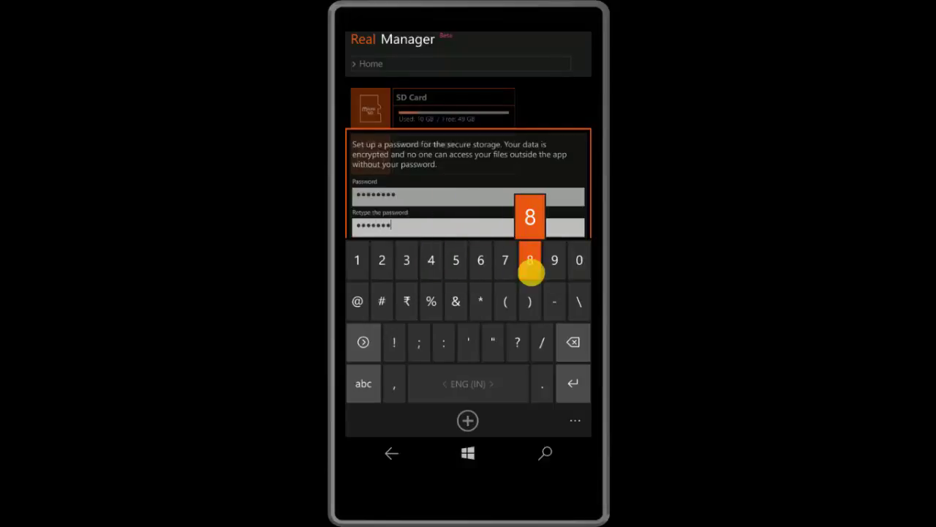
{"action": "key", "text": "Return"}
Set the recovery question 'My cat name' with its answer and confirm
{"action": "left_click", "coordinate": [453, 273]}
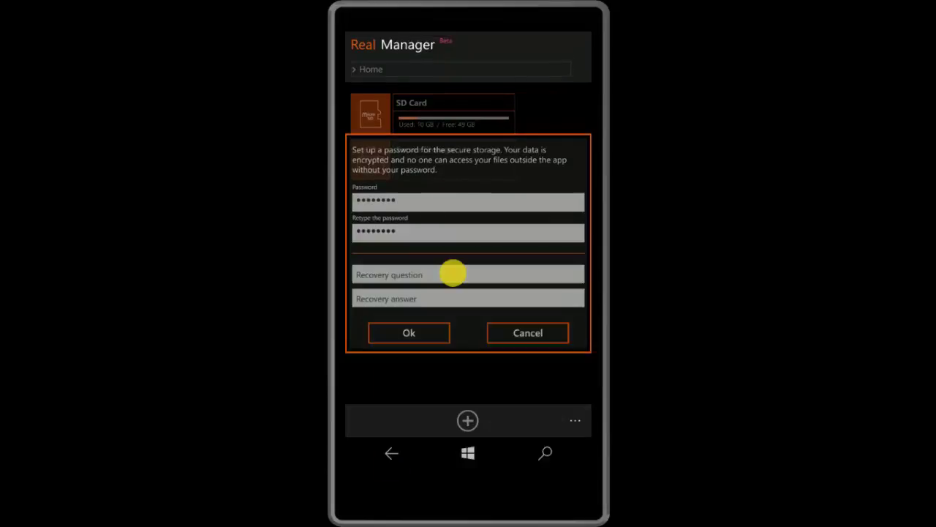
{"action": "type", "text": "My "}
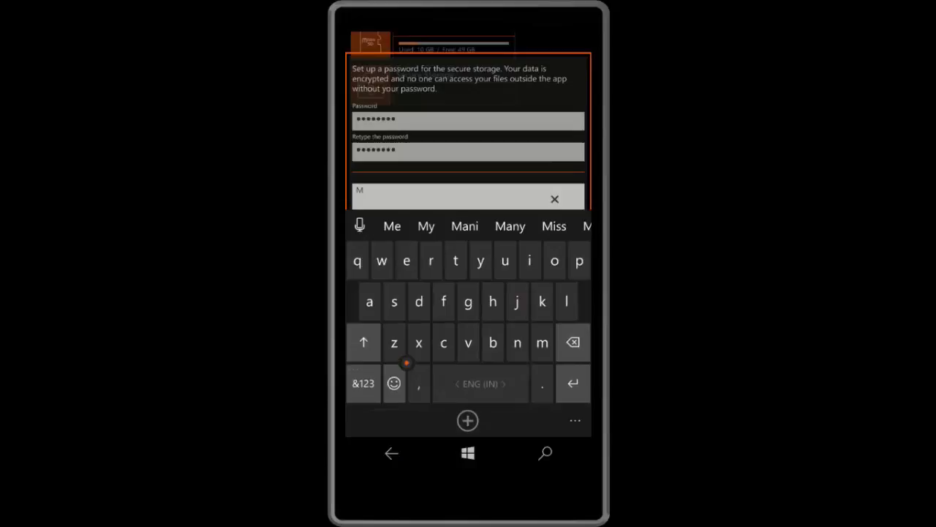
{"action": "type", "text": "cat n"}
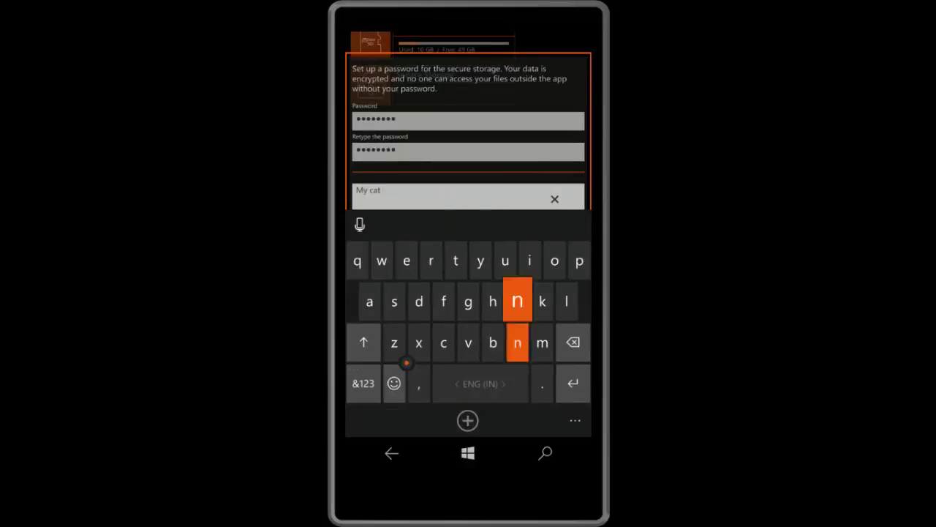
{"action": "type", "text": "ame"}
{"action": "key", "text": "Return"}
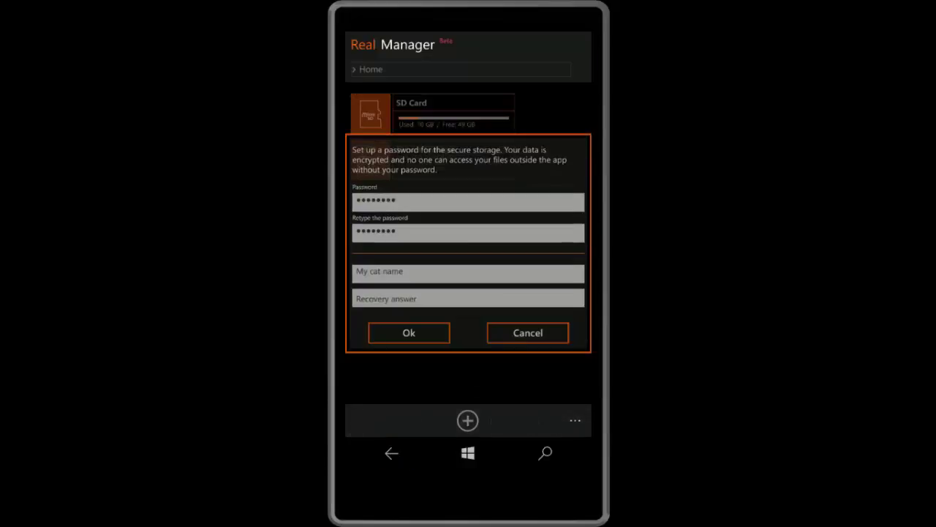
{"action": "left_click", "coordinate": [457, 299]}
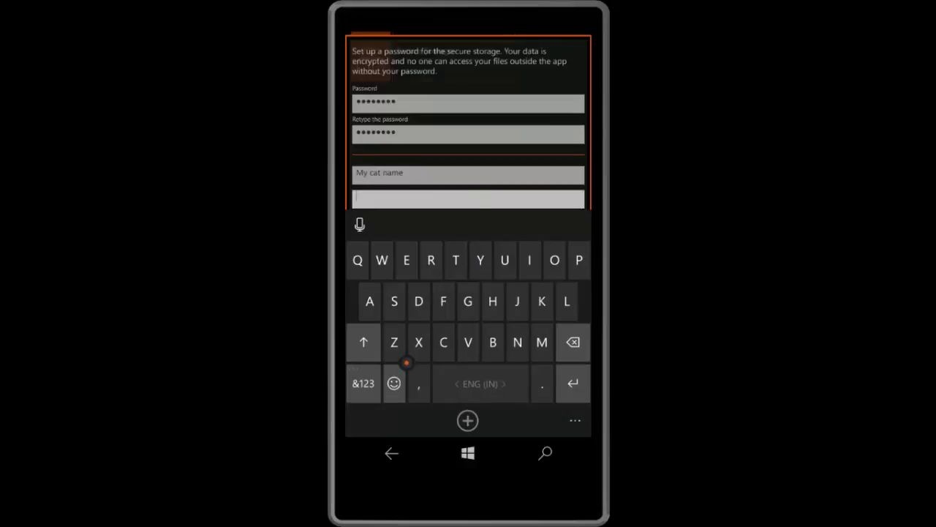
{"action": "left_click", "coordinate": [395, 455]}
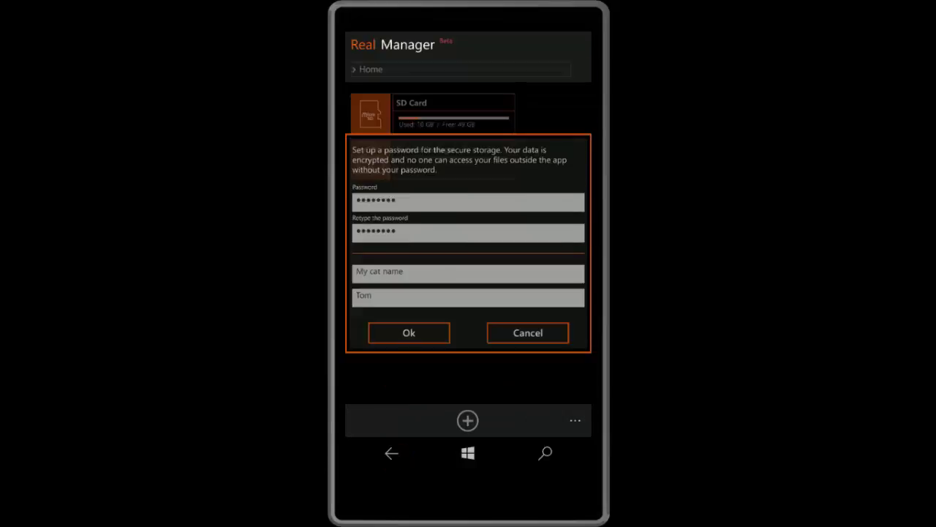
{"action": "left_click", "coordinate": [417, 329]}
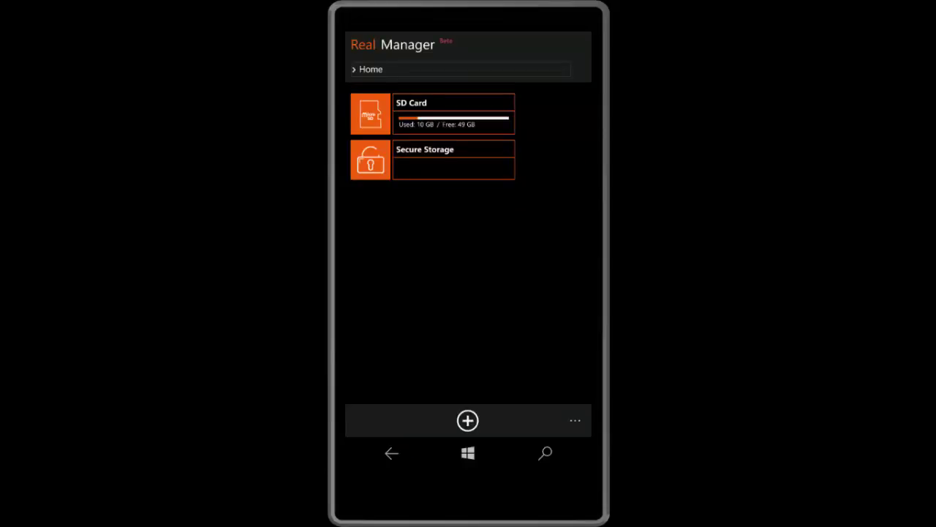
Unlock Secure Storage with its numeric password
{"action": "left_click", "coordinate": [476, 153]}
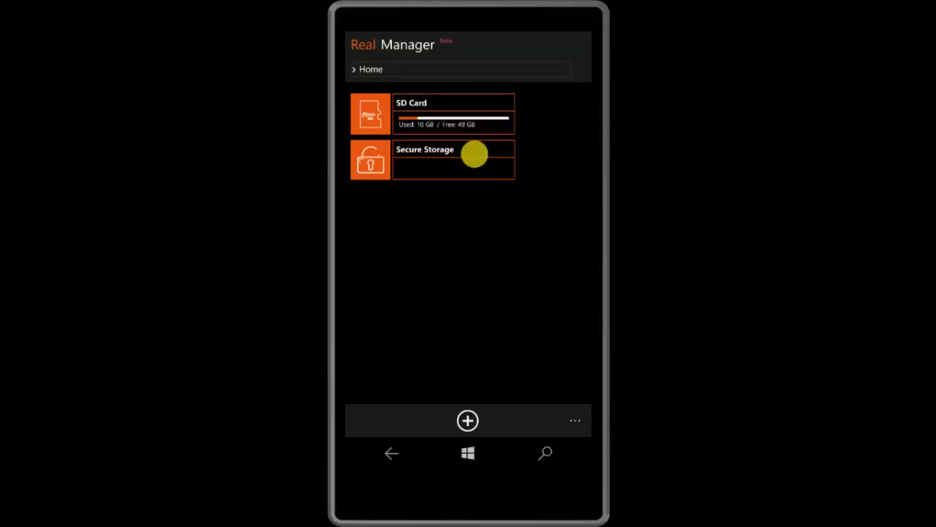
{"action": "left_click", "coordinate": [468, 218]}
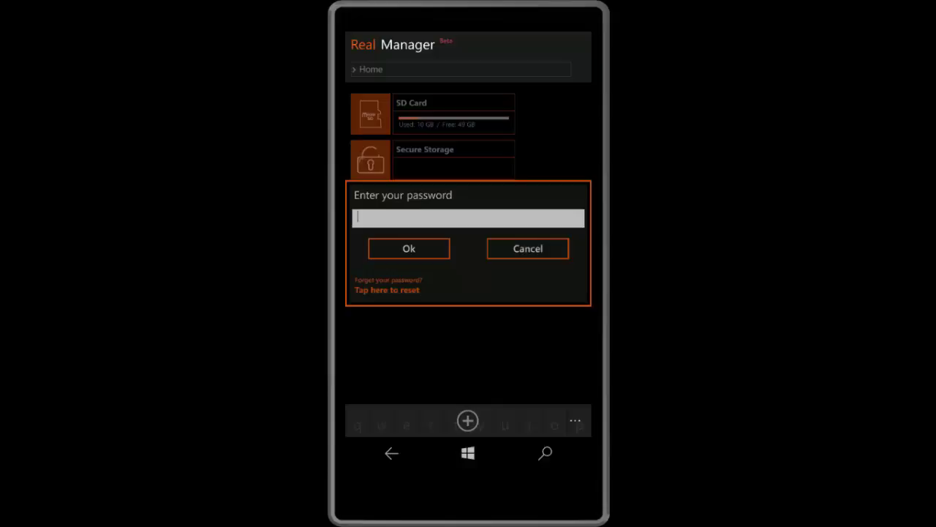
{"action": "left_click", "coordinate": [363, 383]}
{"action": "left_click", "coordinate": [382, 259]}
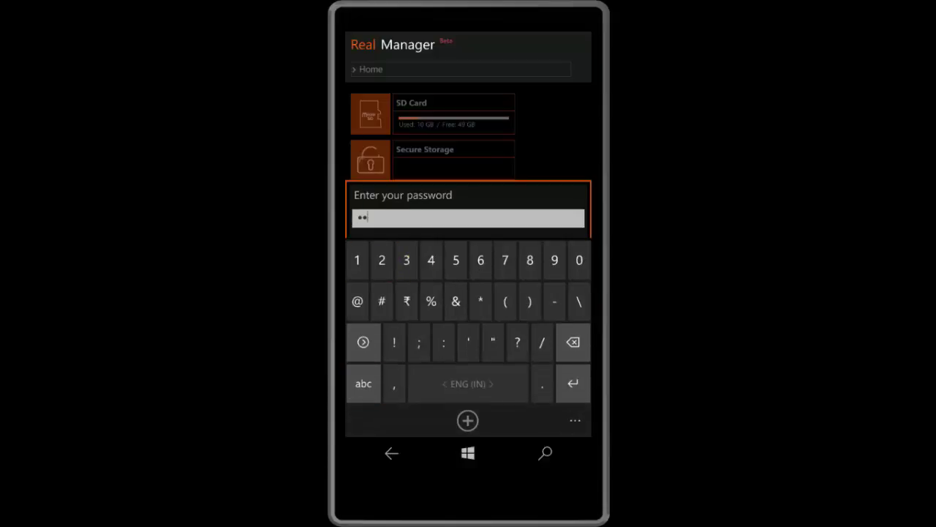
{"action": "left_click", "coordinate": [431, 260]}
{"action": "left_click", "coordinate": [481, 259]}
{"action": "left_click", "coordinate": [505, 259]}
{"action": "key", "text": "Return"}
{"action": "left_click", "coordinate": [410, 247]}
Create a folder named 'Personal' in Secure Storage and go back Home
{"action": "left_click", "coordinate": [574, 420]}
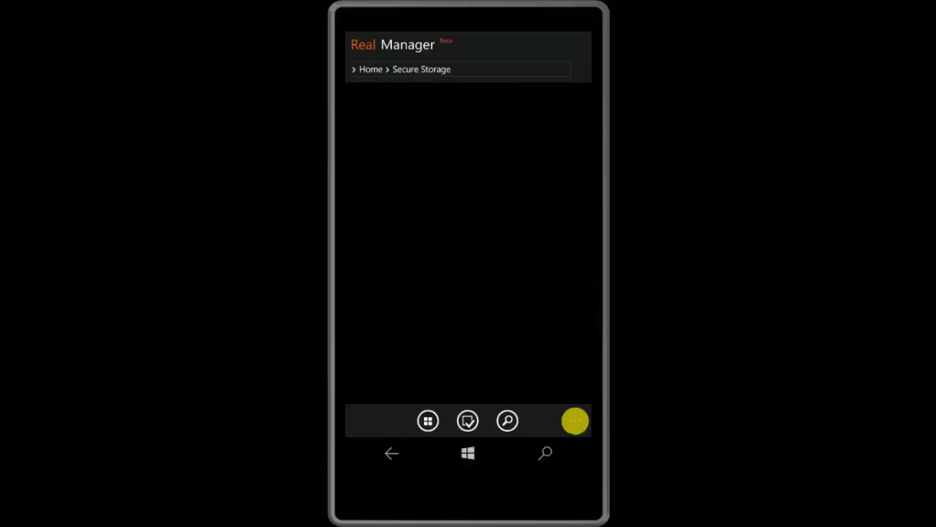
{"action": "left_click", "coordinate": [412, 297]}
{"action": "left_click", "coordinate": [481, 220]}
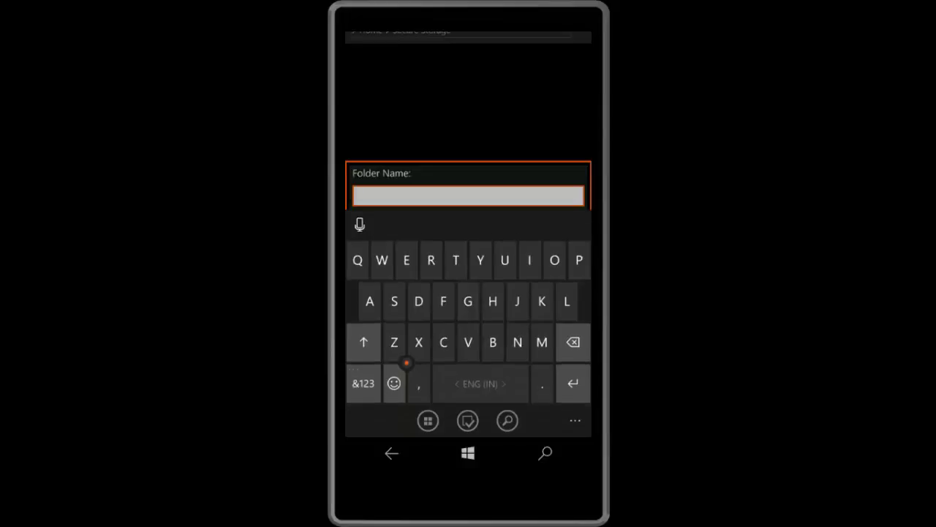
{"action": "type", "text": "Perso"}
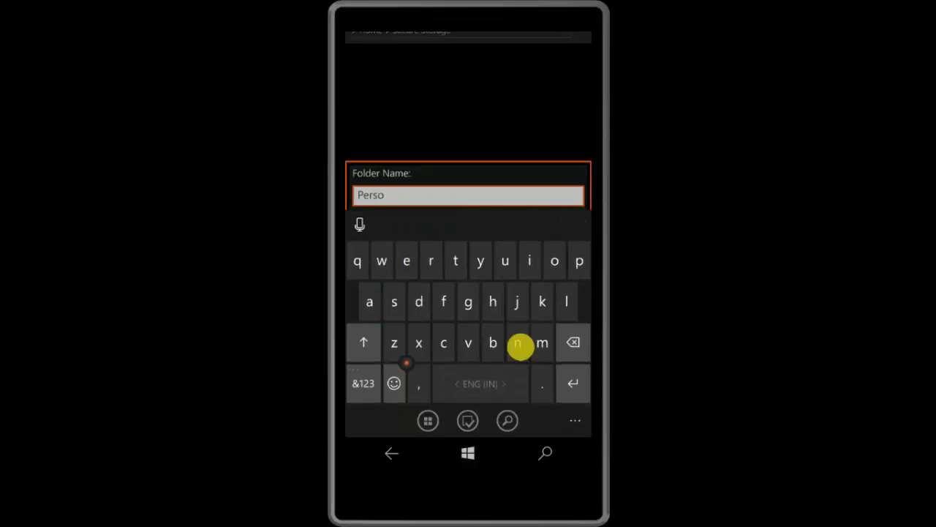
{"action": "type", "text": "na"}
{"action": "left_click", "coordinate": [406, 225]}
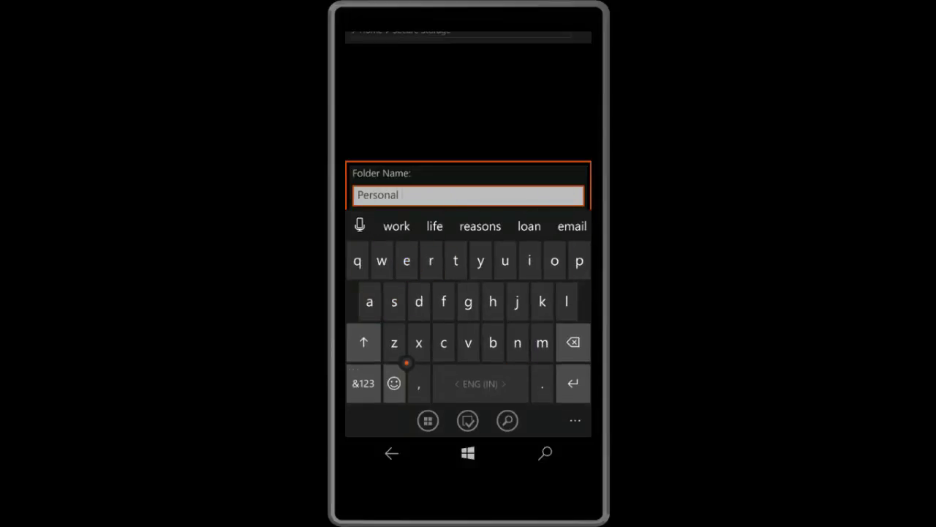
{"action": "left_click", "coordinate": [392, 453]}
{"action": "left_click", "coordinate": [408, 266]}
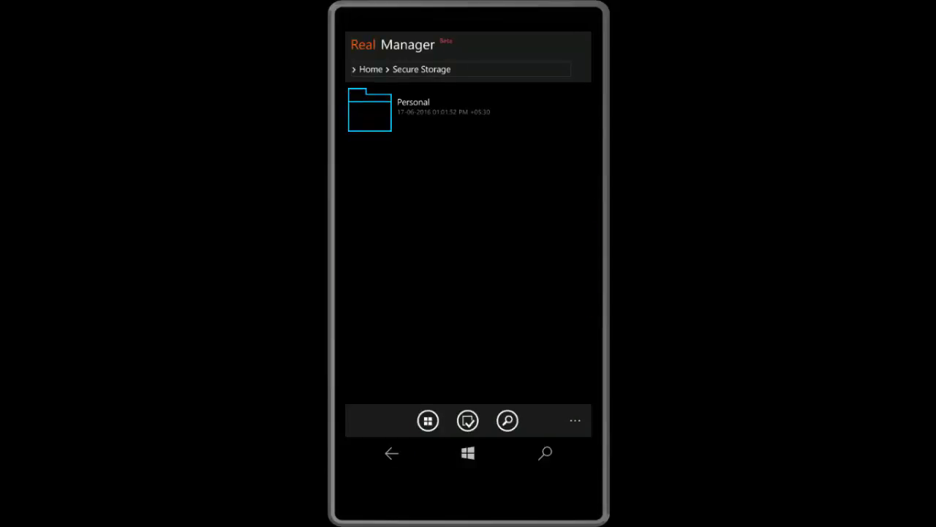
{"action": "left_click", "coordinate": [372, 64]}
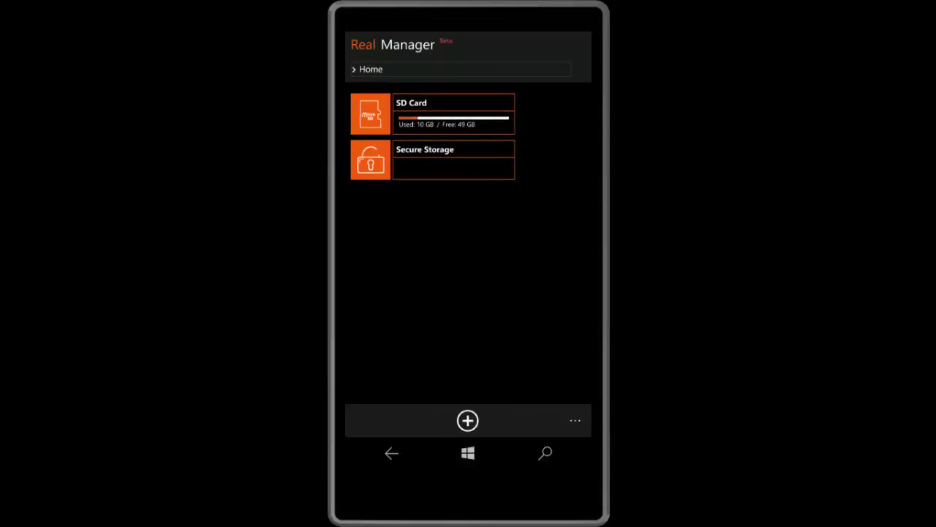
Cut My Channel.mp4 from the SD Card's Videos folder and return Home
{"action": "left_click", "coordinate": [476, 108]}
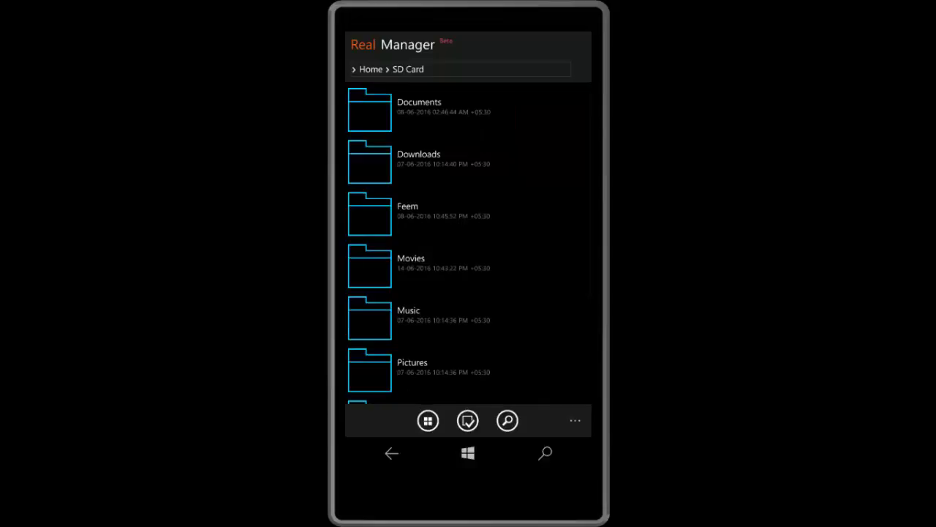
{"action": "scroll", "coordinate": [468, 241], "scroll_direction": "down", "scroll_amount": 3}
{"action": "left_click", "coordinate": [410, 249]}
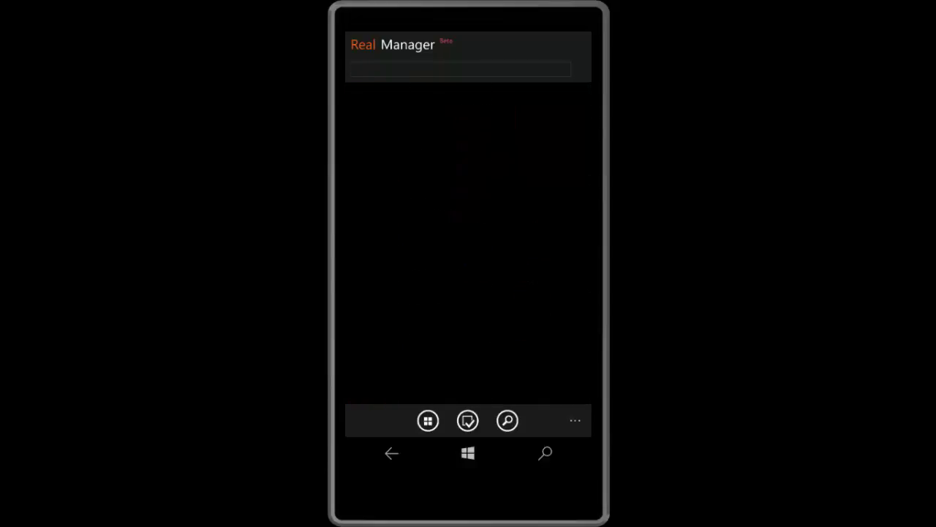
{"action": "left_click", "coordinate": [453, 158]}
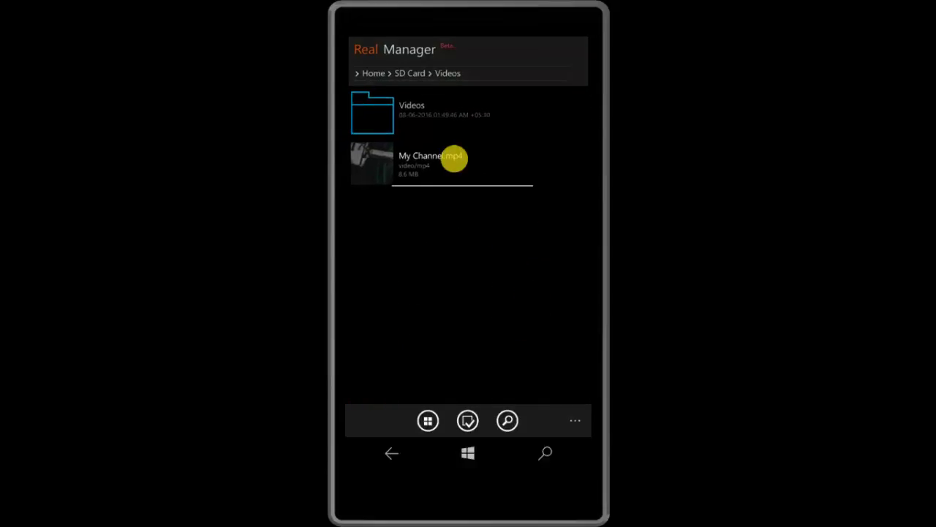
{"action": "left_click", "coordinate": [394, 281]}
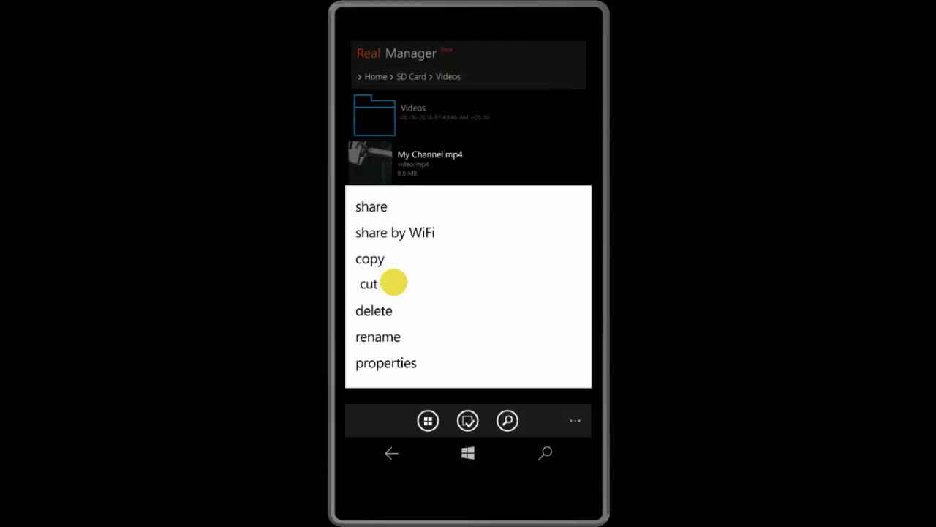
{"action": "left_click", "coordinate": [370, 67]}
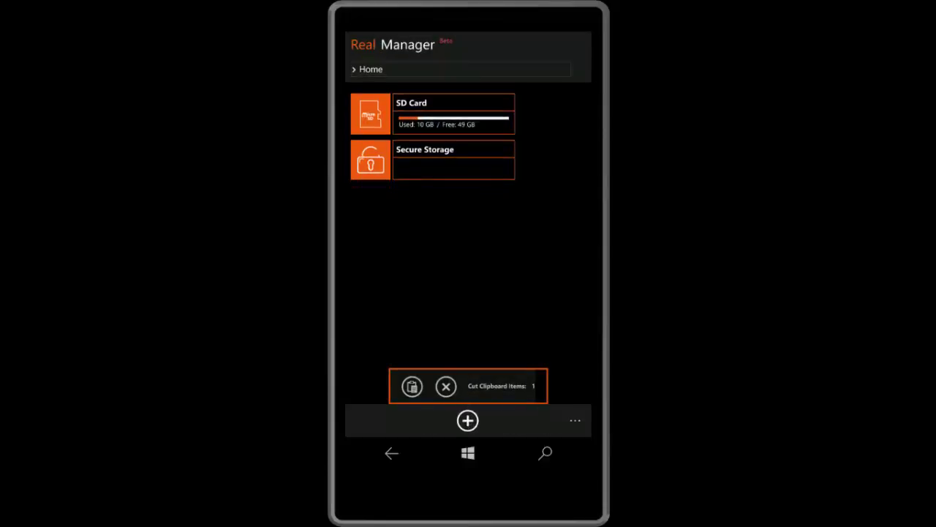
Unlock Secure Storage with the storage password
{"action": "left_click", "coordinate": [462, 155]}
{"action": "left_click", "coordinate": [467, 217]}
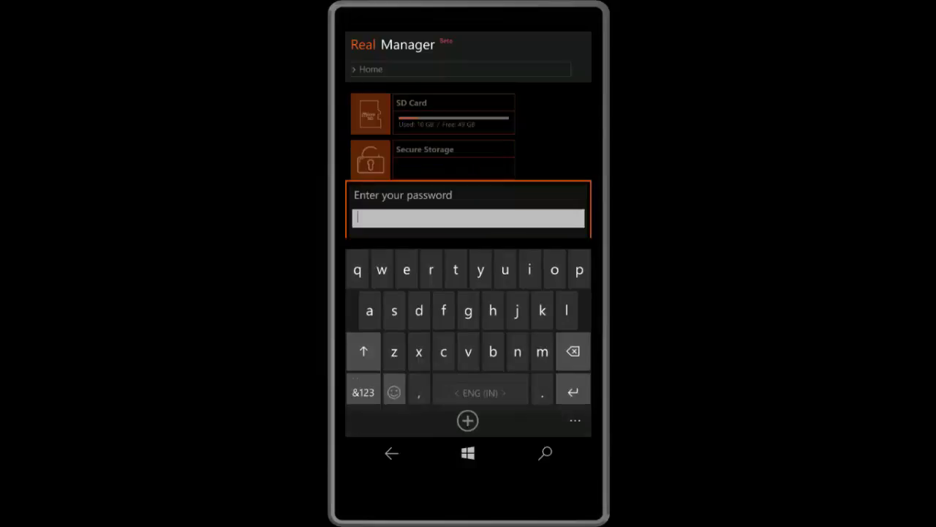
{"action": "left_click", "coordinate": [364, 386]}
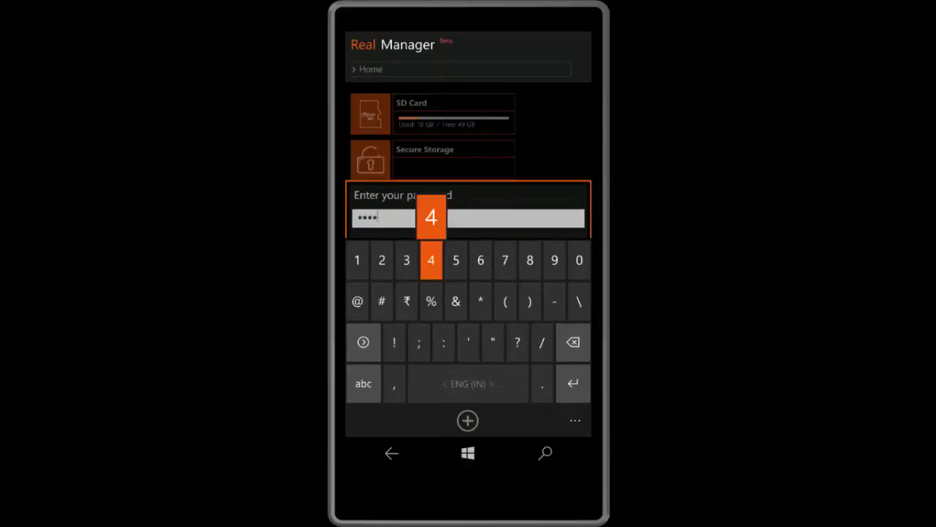
{"action": "left_click", "coordinate": [573, 382]}
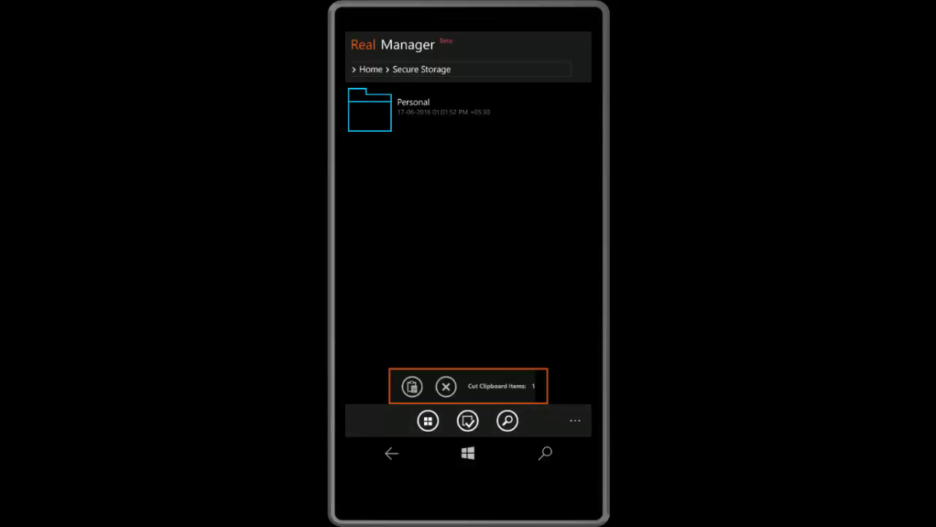
Paste My Channel.mp4 into the Personal folder and go back Home
{"action": "left_click", "coordinate": [445, 109]}
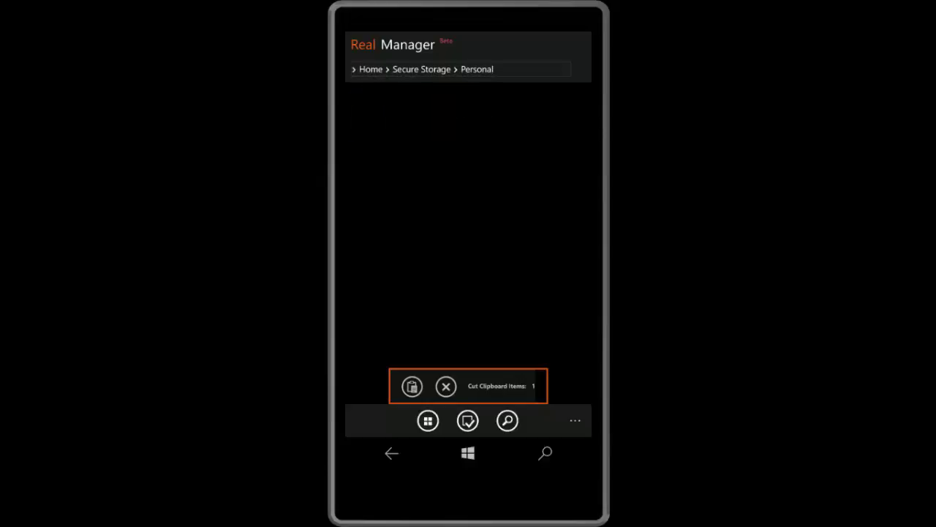
{"action": "left_click", "coordinate": [414, 384]}
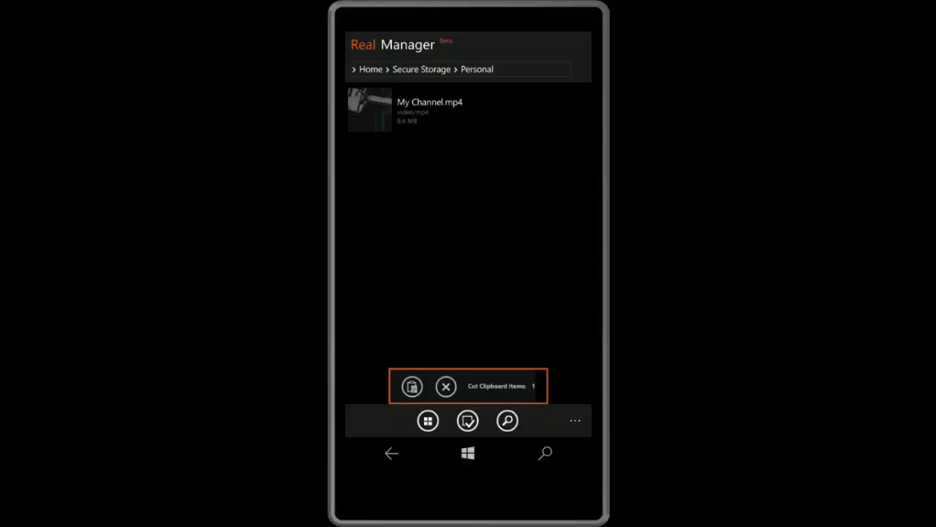
{"action": "left_click", "coordinate": [371, 69]}
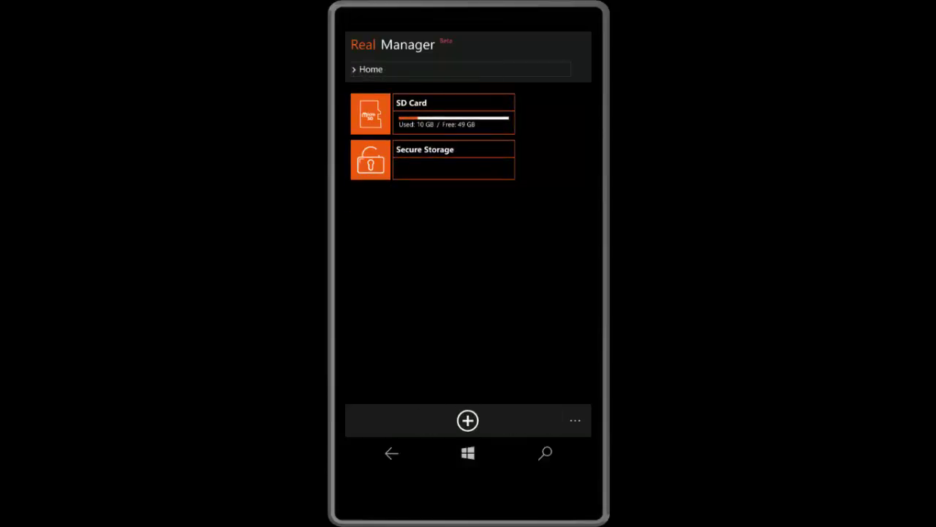
Exit to Start, then scroll the All apps list down to the R entries
{"action": "left_click", "coordinate": [399, 457]}
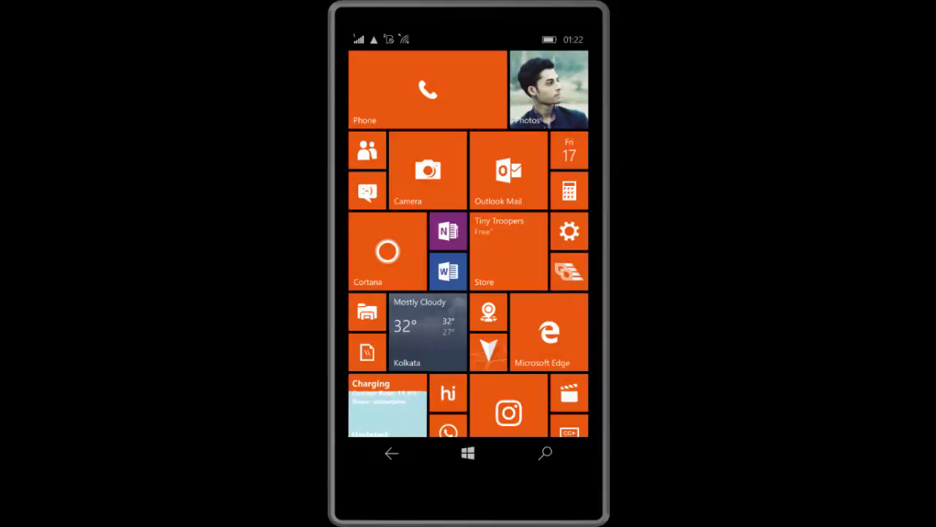
{"action": "left_click_drag", "start_coordinate": [483, 254], "coordinate": [366, 256]}
{"action": "scroll", "coordinate": [556, 303], "scroll_direction": "down", "scroll_amount": 5}
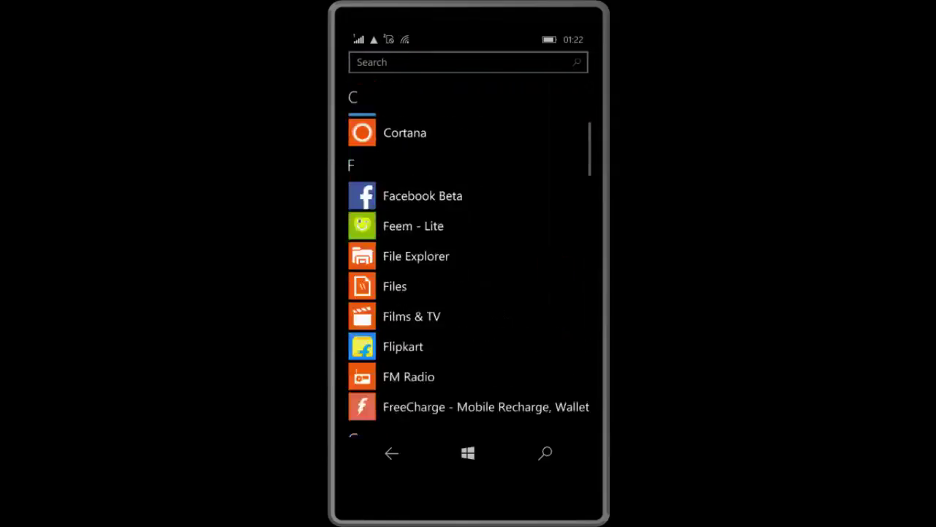
{"action": "scroll", "coordinate": [556, 303], "scroll_direction": "down", "scroll_amount": 5}
{"action": "scroll", "coordinate": [556, 304], "scroll_direction": "down", "scroll_amount": 5}
{"action": "scroll", "coordinate": [556, 303], "scroll_direction": "down", "scroll_amount": 5}
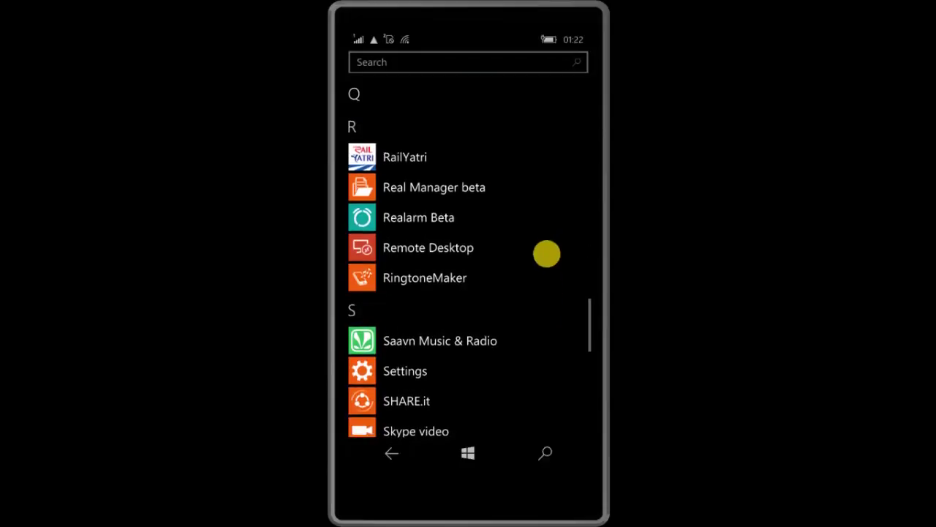
Relaunch Real Manager beta, unlock Secure Storage, and play My Channel.mp4 in Personal
{"action": "left_click", "coordinate": [462, 183]}
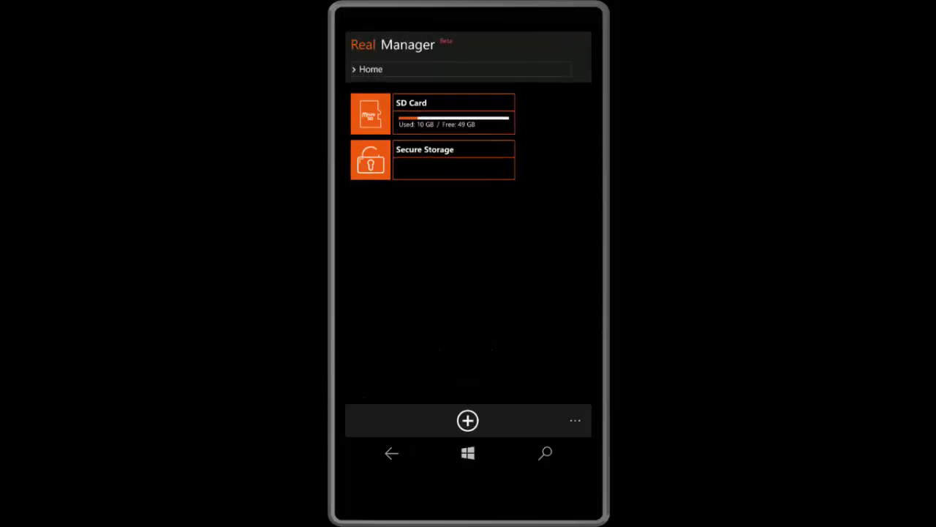
{"action": "left_click", "coordinate": [431, 159]}
{"action": "left_click", "coordinate": [472, 213]}
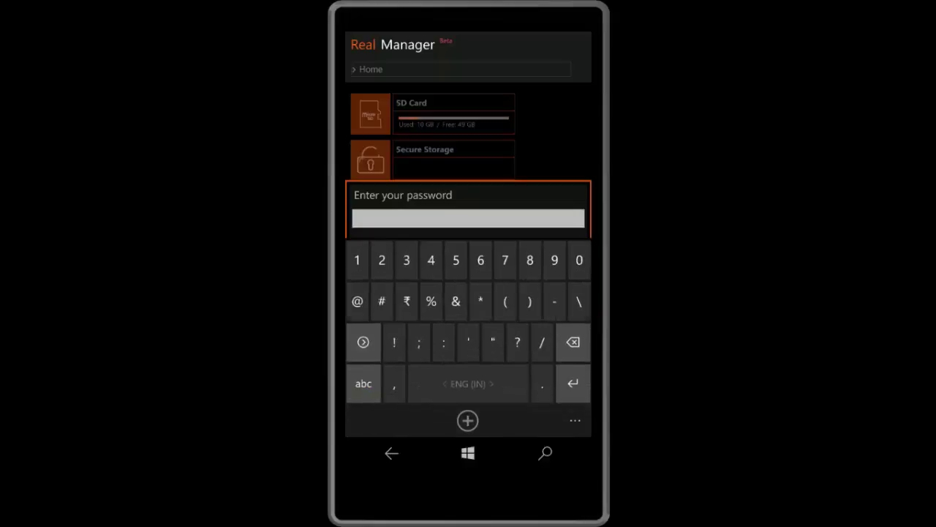
{"action": "left_click", "coordinate": [357, 260]}
{"action": "left_click", "coordinate": [407, 260]}
{"action": "left_click", "coordinate": [456, 259]}
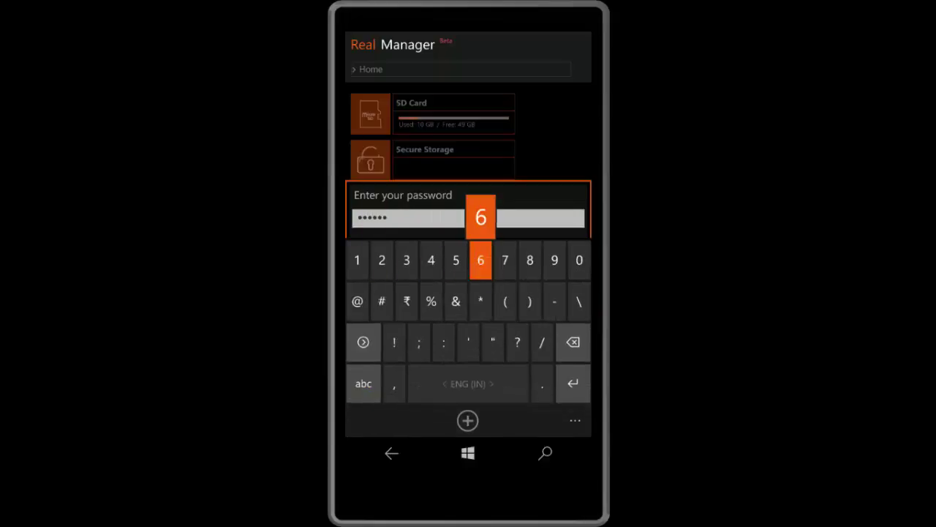
{"action": "left_click", "coordinate": [505, 260]}
{"action": "left_click", "coordinate": [530, 260]}
{"action": "left_click", "coordinate": [573, 383]}
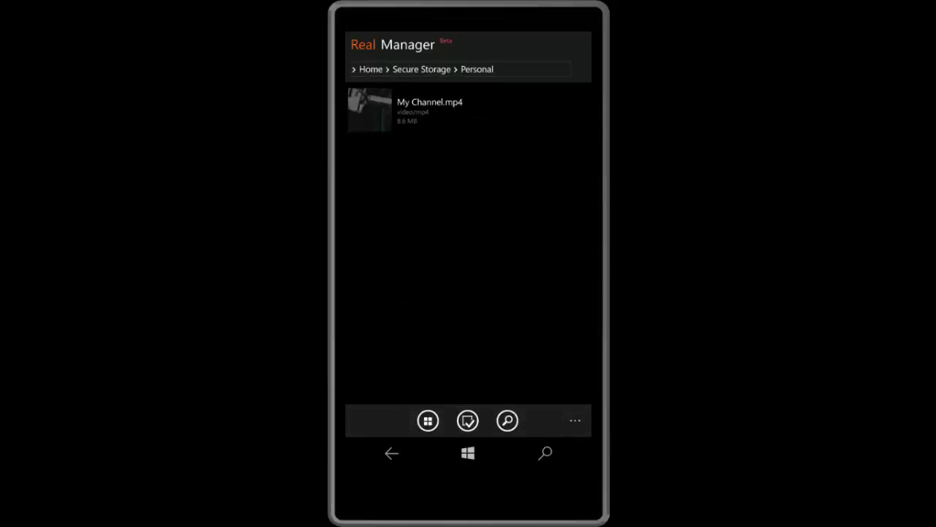
{"action": "left_click", "coordinate": [430, 107]}
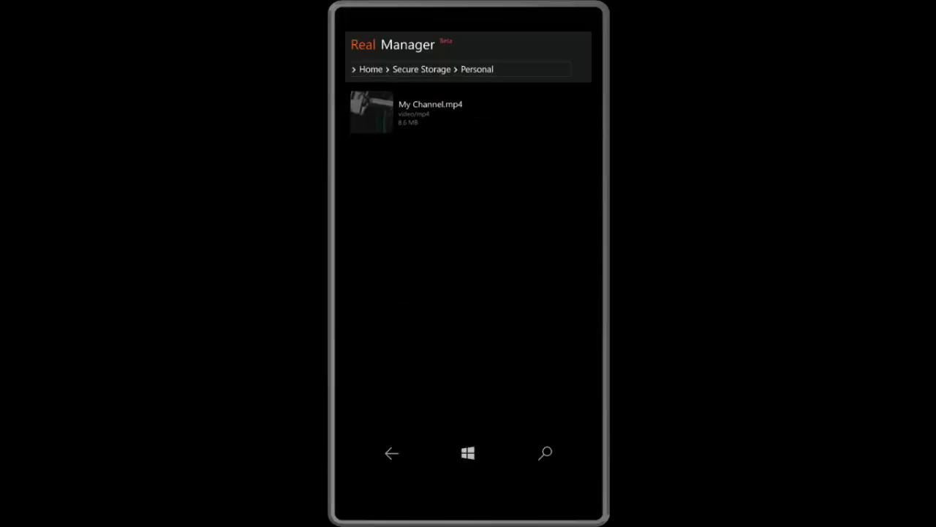